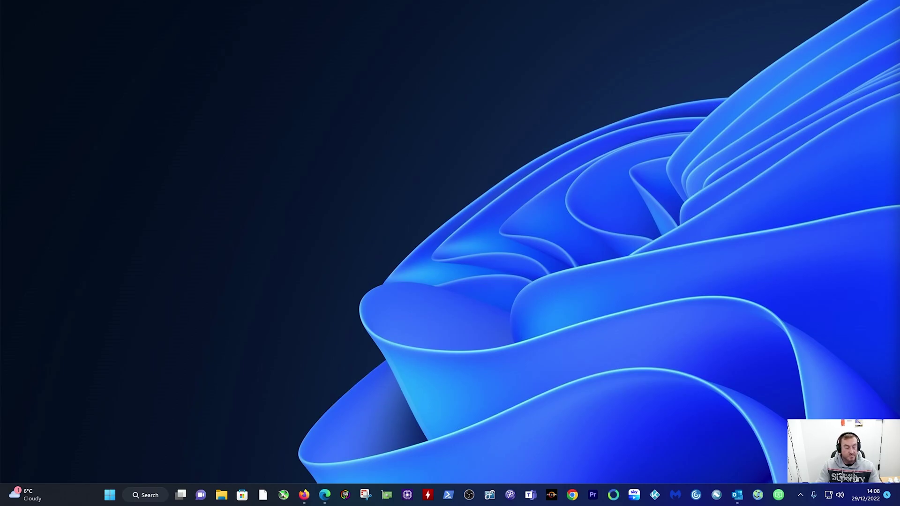
# - Search for 'CON', open Control Panel and centre its window on screen
pyautogui.click(138, 498)
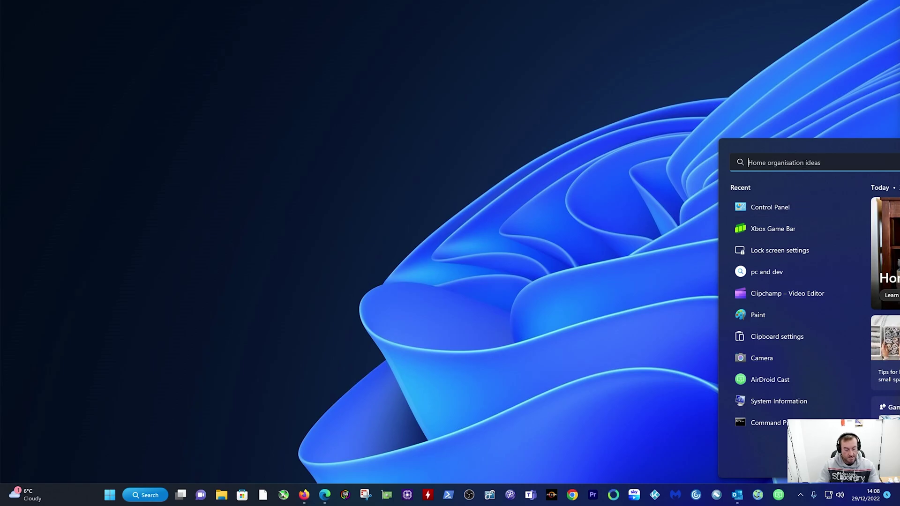
pyautogui.write('CON')
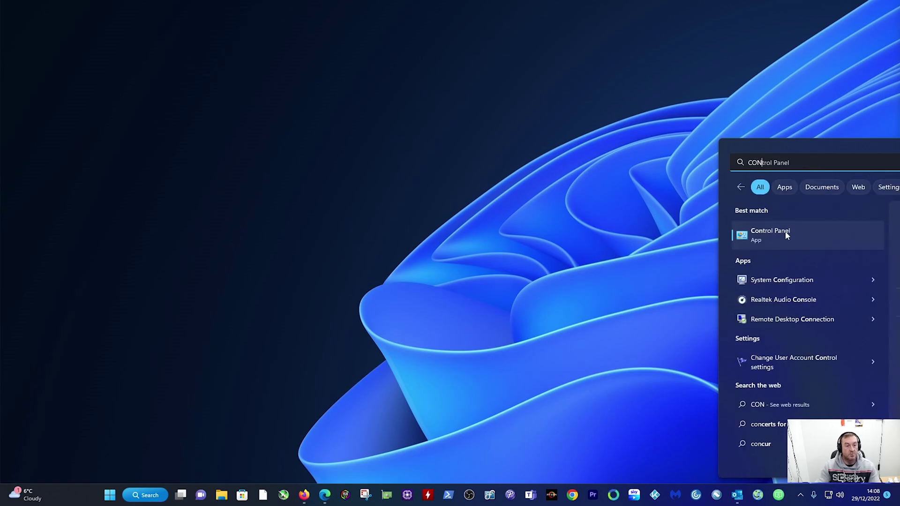
pyautogui.click(786, 234)
pyautogui.moveTo(885, 118); pyautogui.dragTo(405, 105)
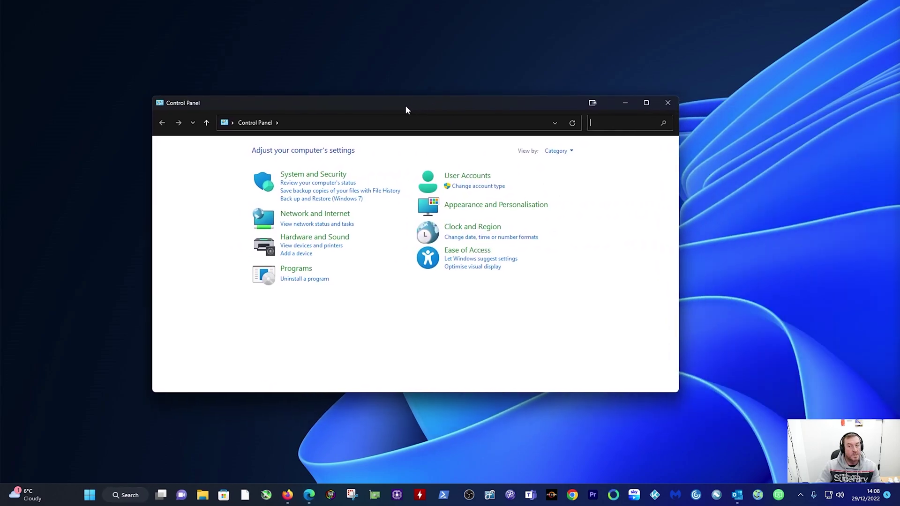
# - Go to User Accounts' account list showing the administrator and GCC_FileDrop accounts, and move the window up-right
pyautogui.click(475, 179)
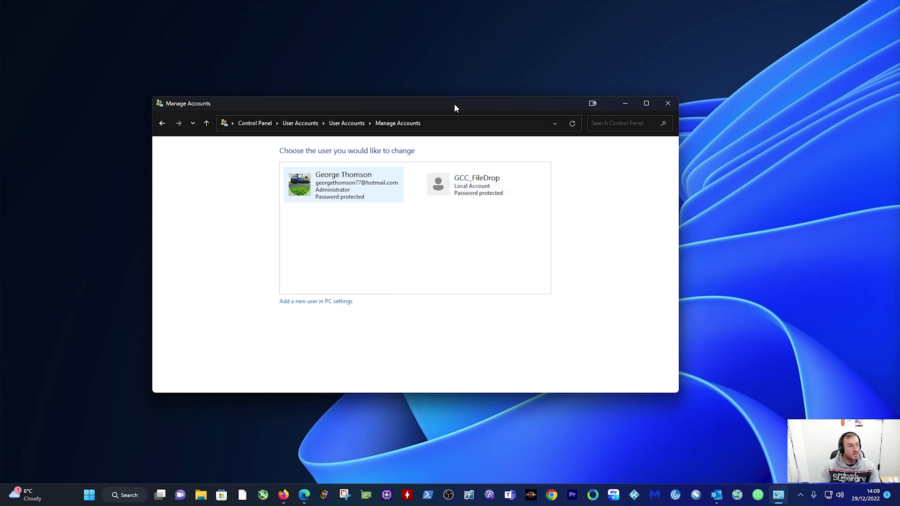
pyautogui.moveTo(454, 107); pyautogui.dragTo(601, 60)
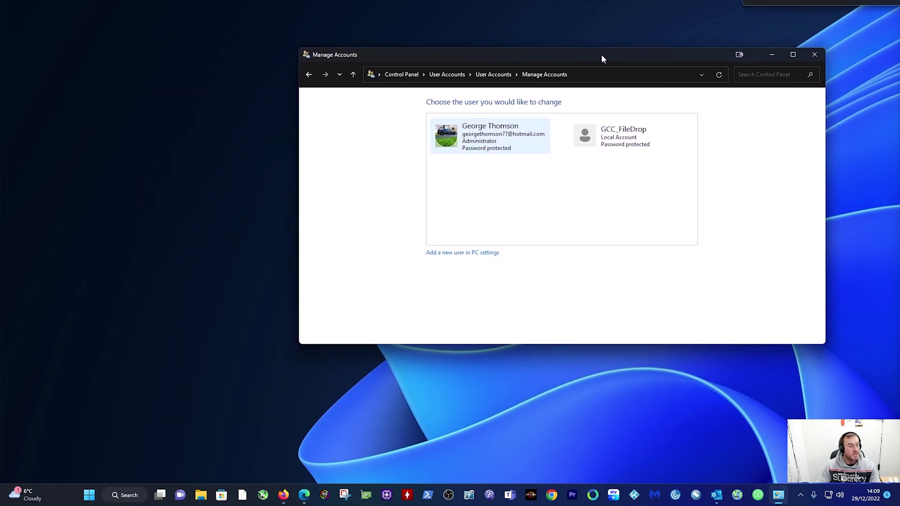
# - Open Windows Settings from the Start right-click menu and maximise it
pyautogui.rightClick(89, 498)
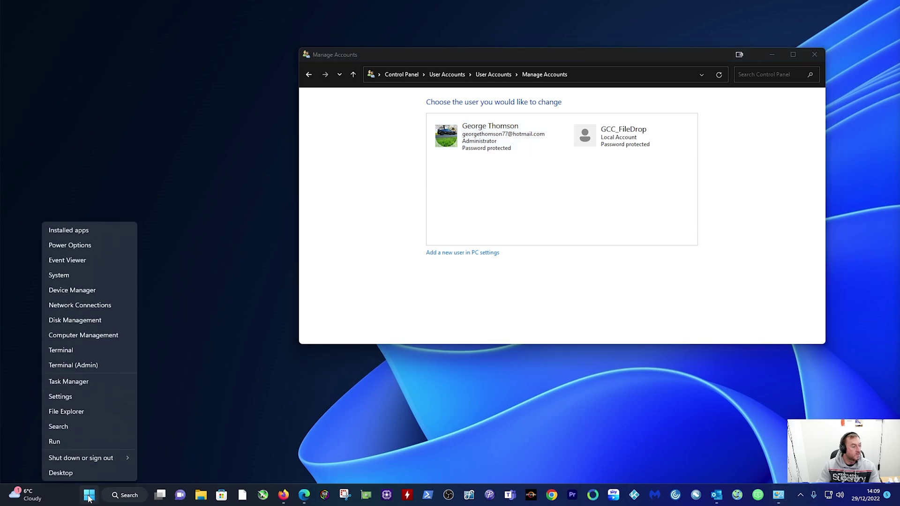
pyautogui.click(85, 397)
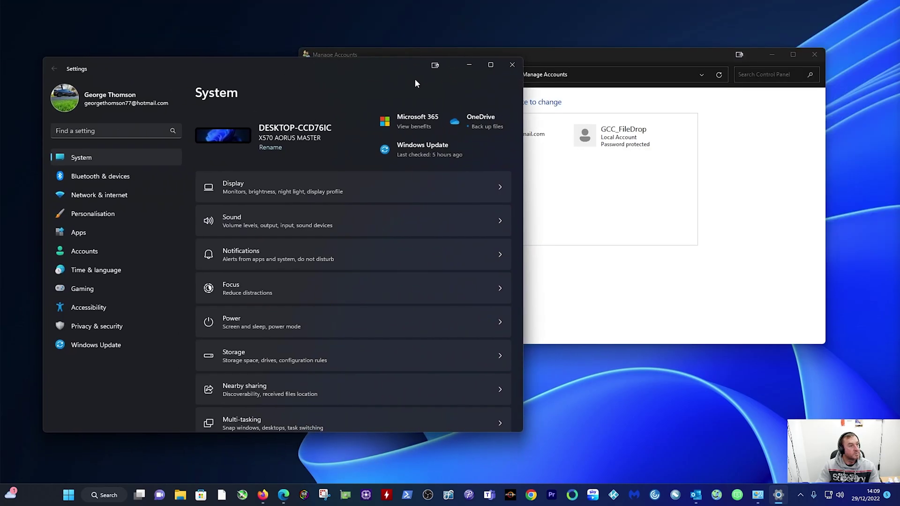
pyautogui.click(491, 65)
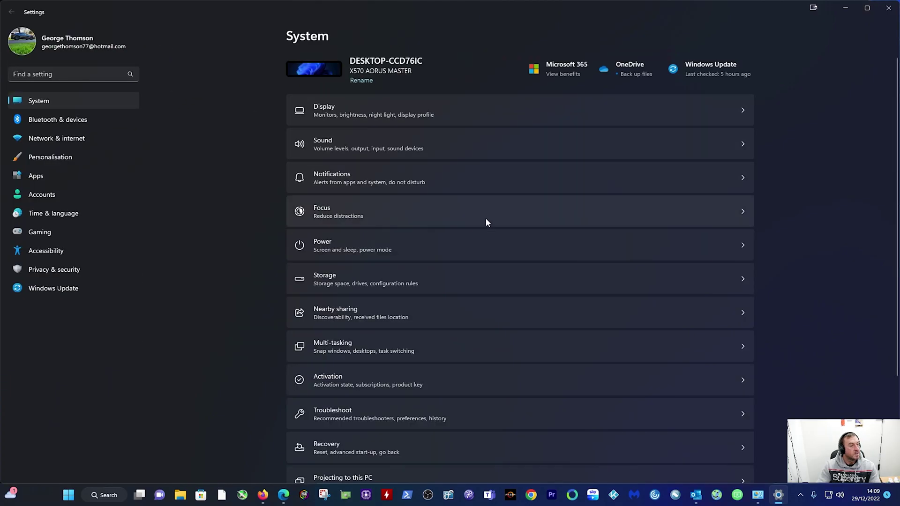
# - Go to Accounts > Other users and expand the GCC_FileDrop account's options
pyautogui.click(51, 195)
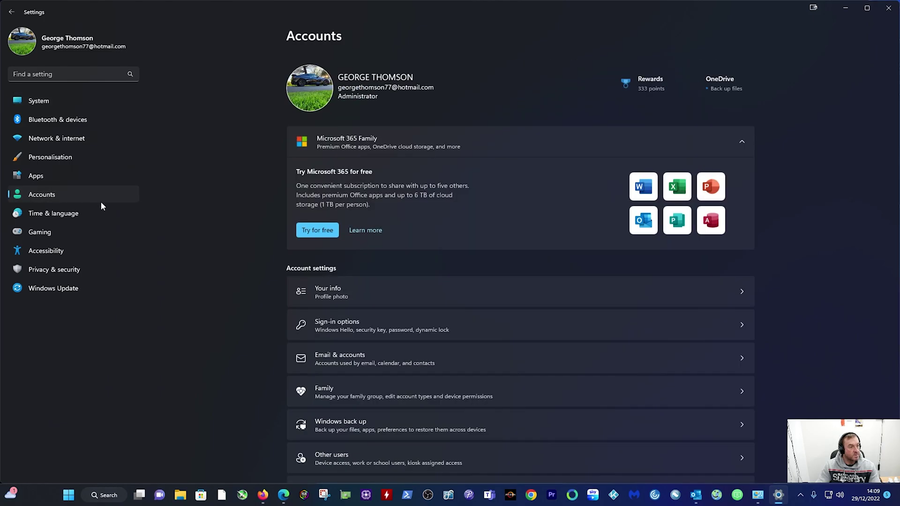
pyautogui.scroll(-1, 426, 251)
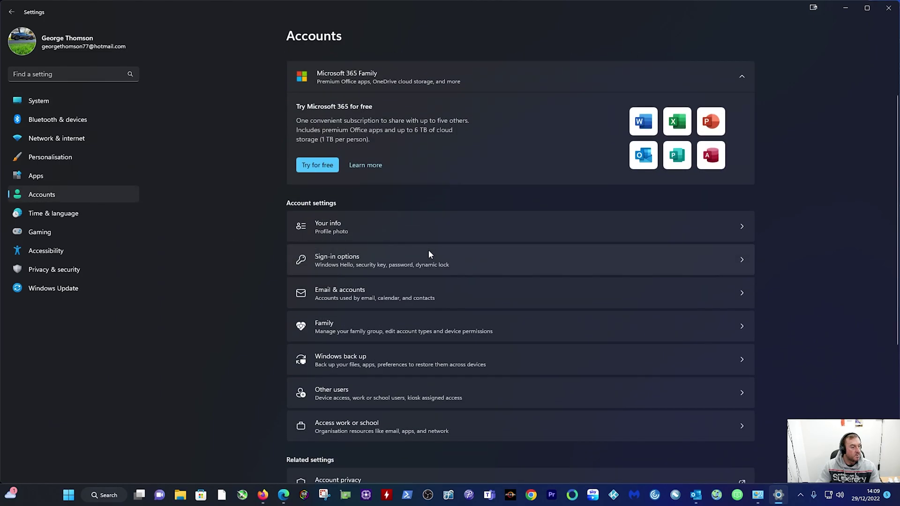
pyautogui.scroll(-3, 429, 252)
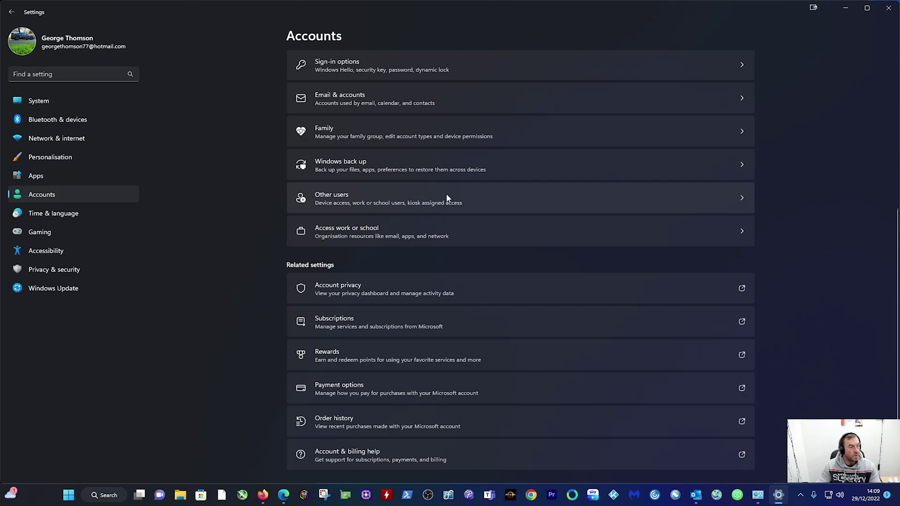
pyautogui.click(447, 197)
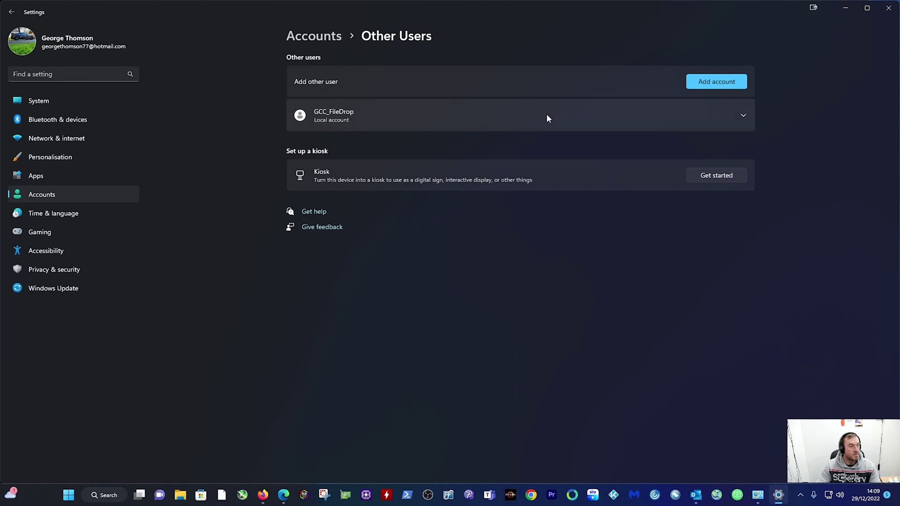
pyautogui.click(744, 116)
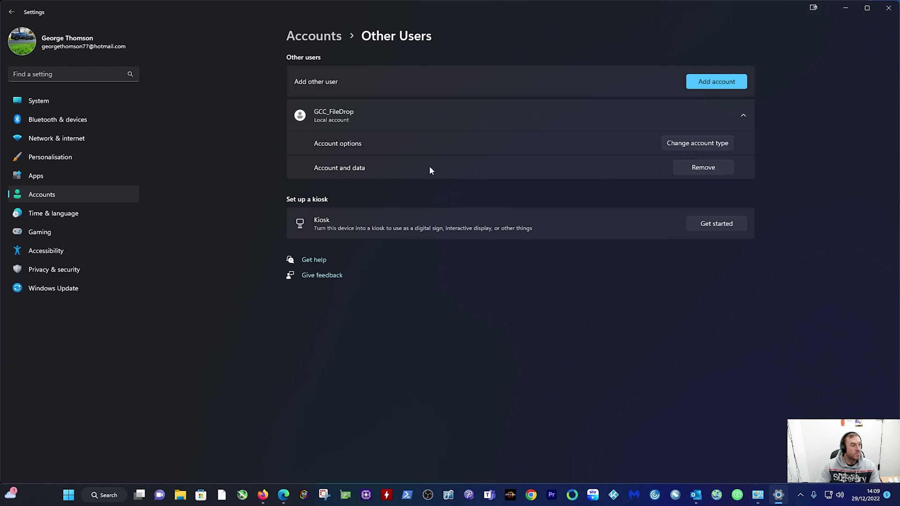
# - Remove the GCC_FileDrop account, confirming 'Delete account and data'
pyautogui.click(703, 168)
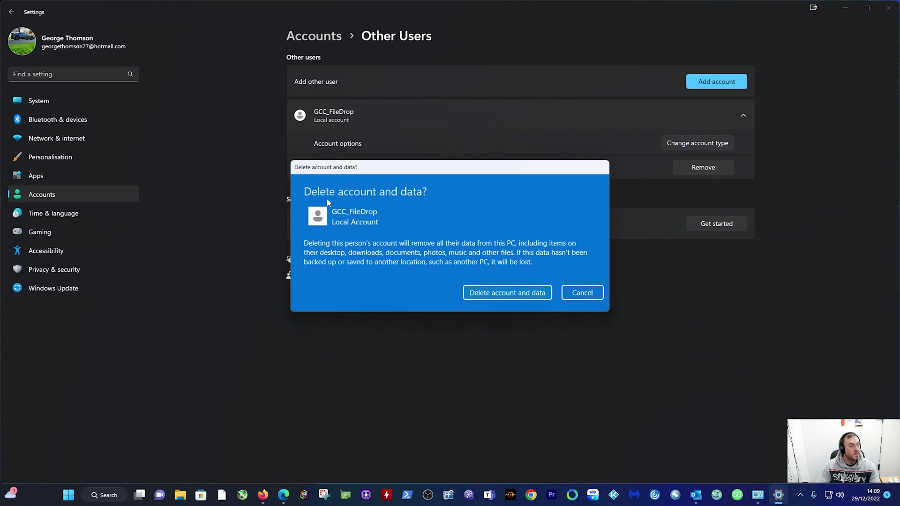
pyautogui.moveTo(438, 167); pyautogui.dragTo(485, 254)
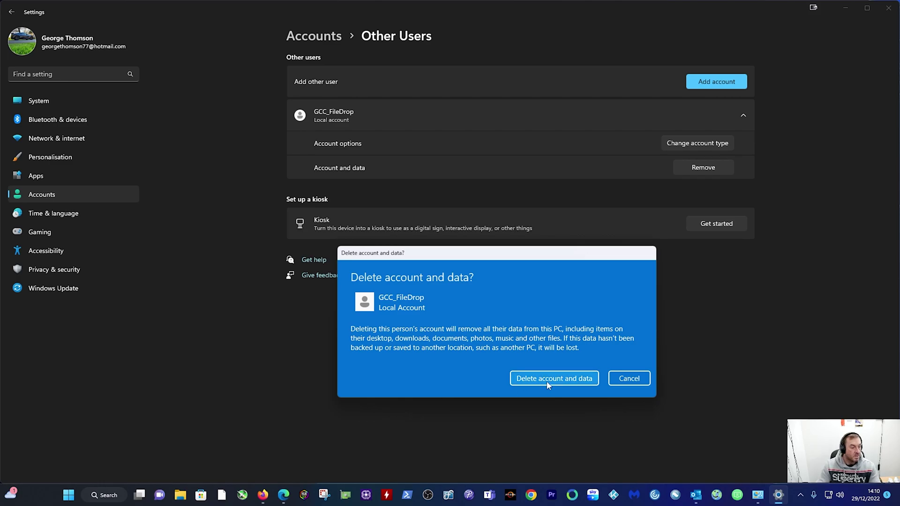
pyautogui.click(563, 380)
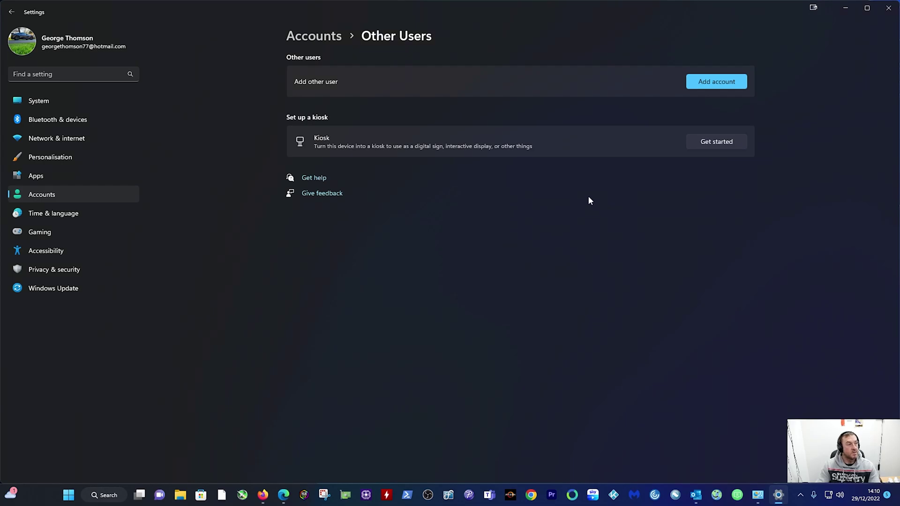
# - Close Settings and Manage Accounts, then reopen Control Panel at the administrator's User Accounts page
pyautogui.click(889, 8)
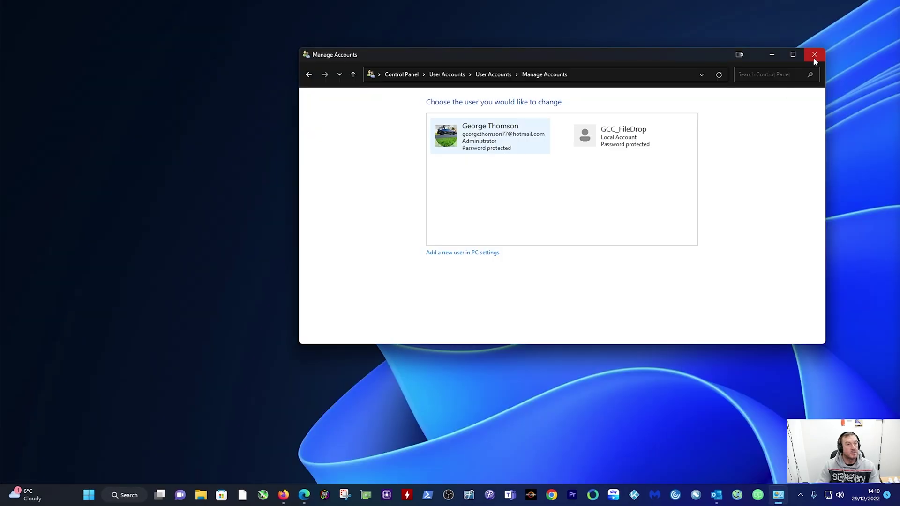
pyautogui.click(813, 55)
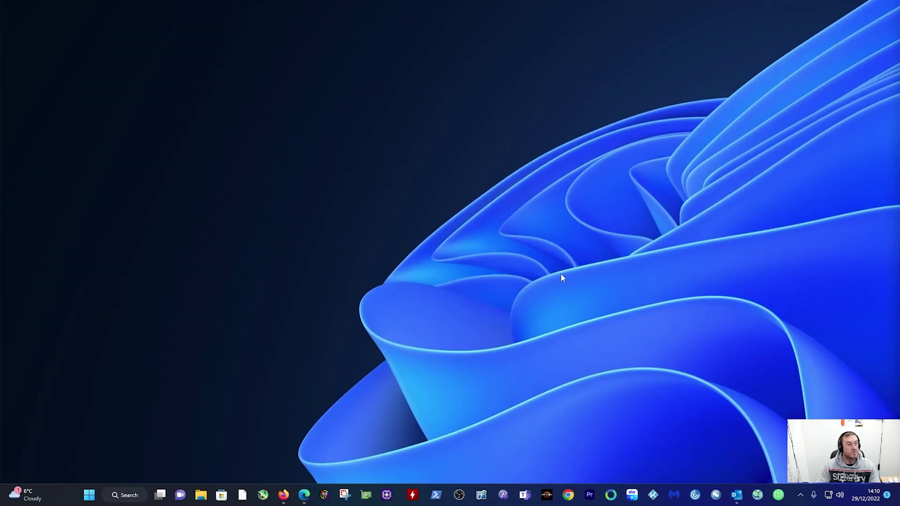
pyautogui.click(146, 496)
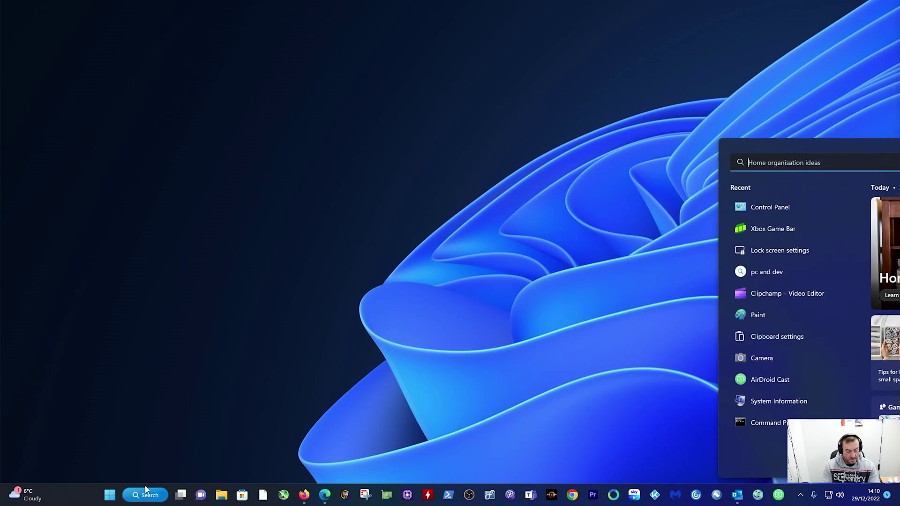
pyautogui.write('CO')
pyautogui.click(784, 233)
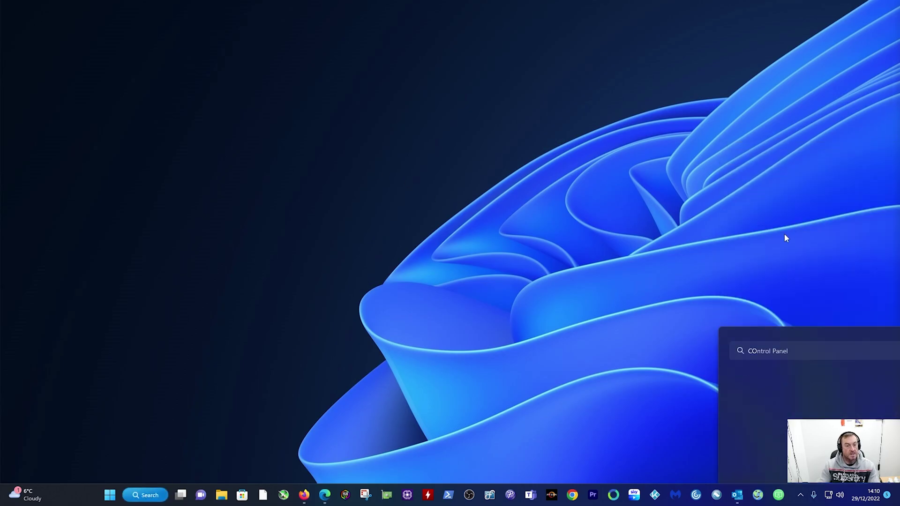
pyautogui.moveTo(839, 99); pyautogui.dragTo(465, 108)
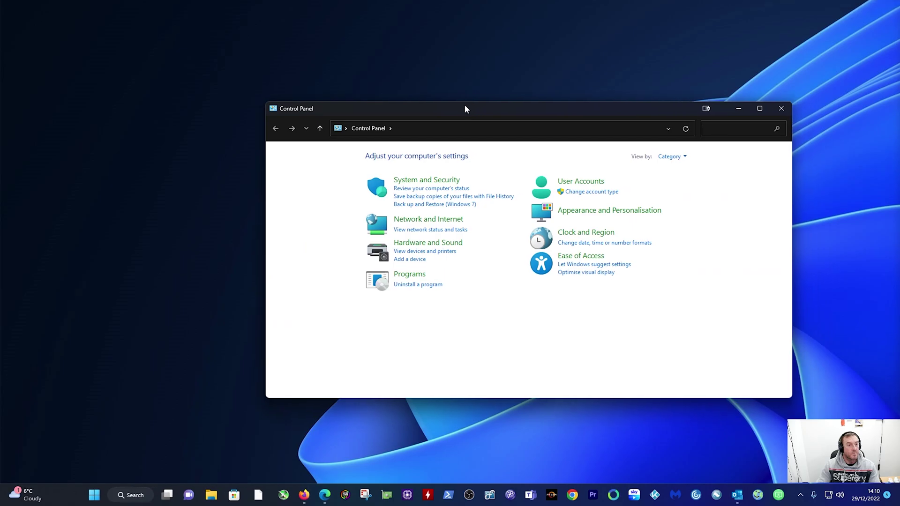
pyautogui.click(590, 183)
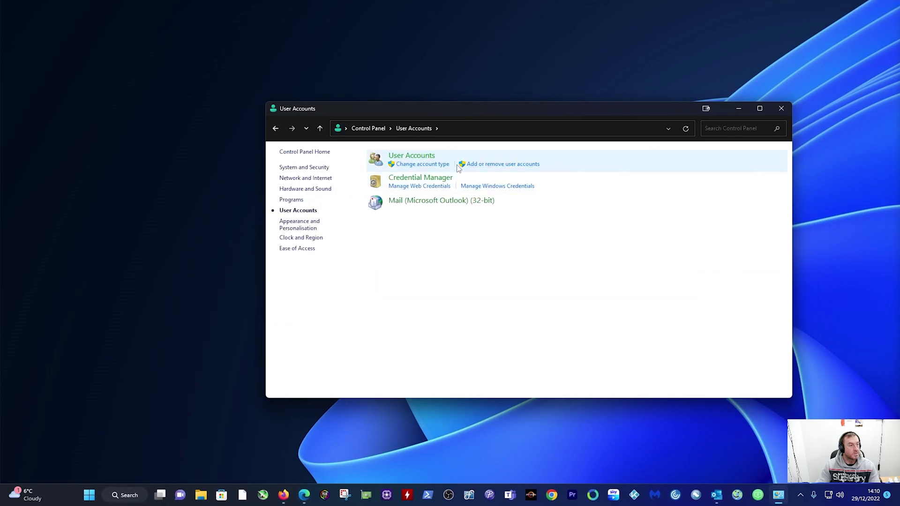
pyautogui.click(423, 158)
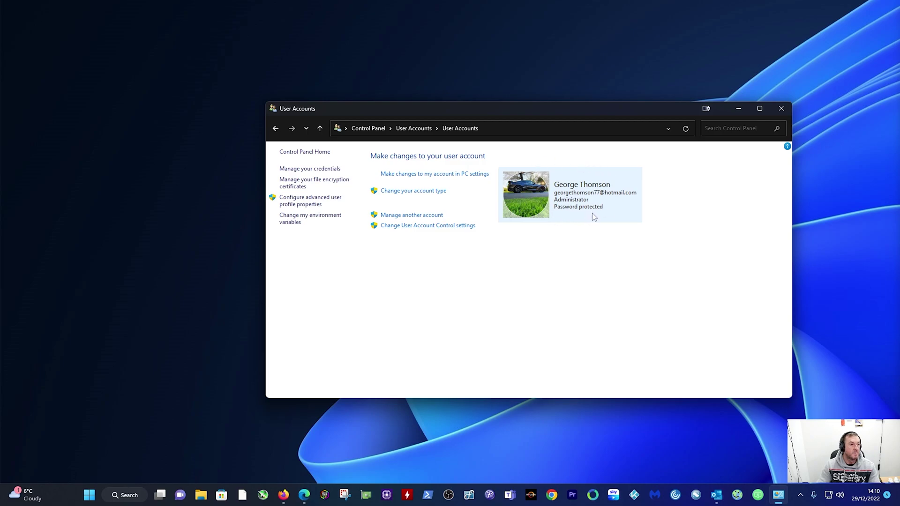
# - Close Control Panel and verify in Settings > Accounts > Other users that no other accounts remain
pyautogui.click(781, 109)
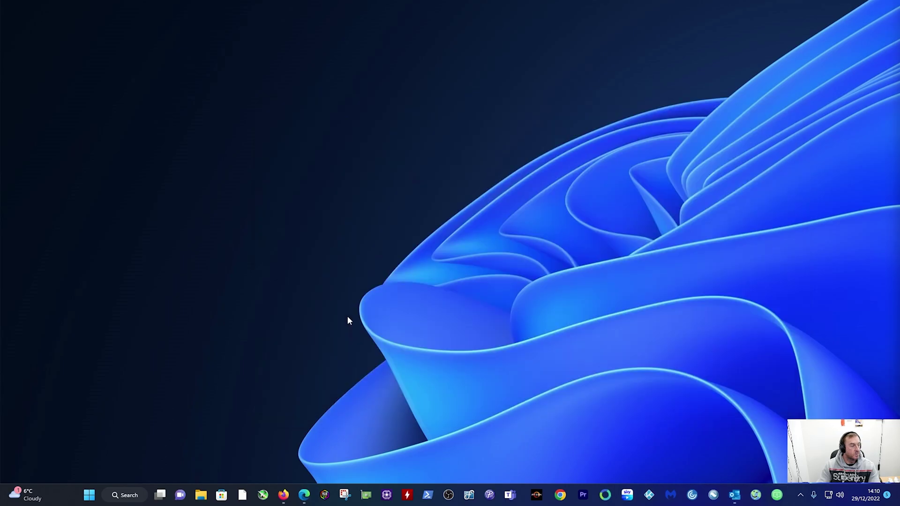
pyautogui.rightClick(108, 495)
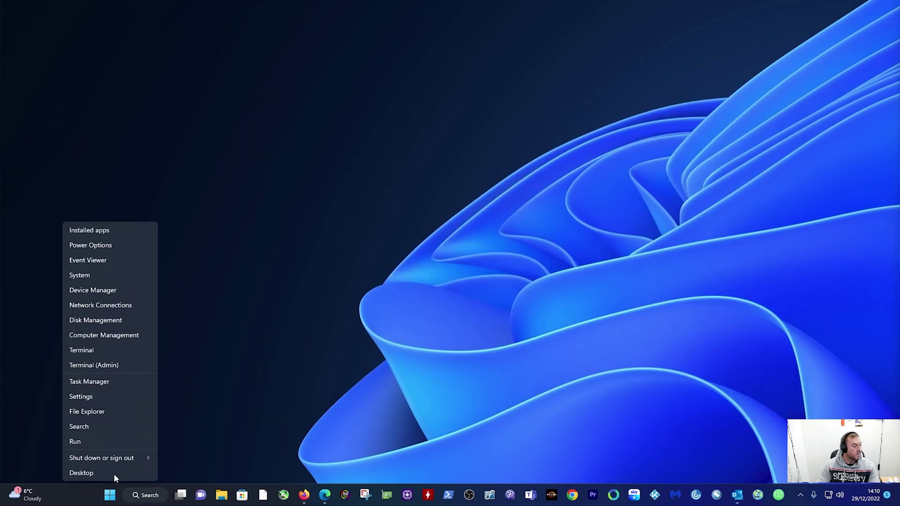
pyautogui.click(97, 398)
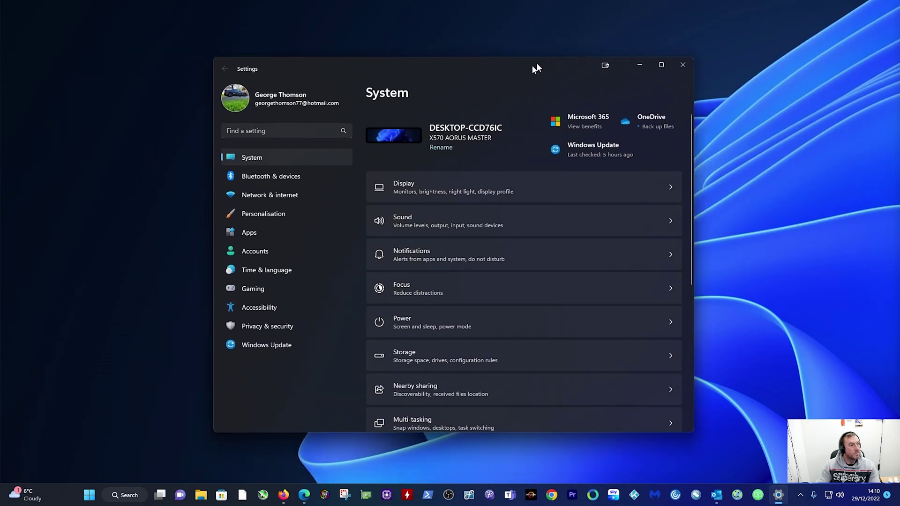
pyautogui.moveTo(536, 68); pyautogui.dragTo(561, 35)
pyautogui.click(303, 218)
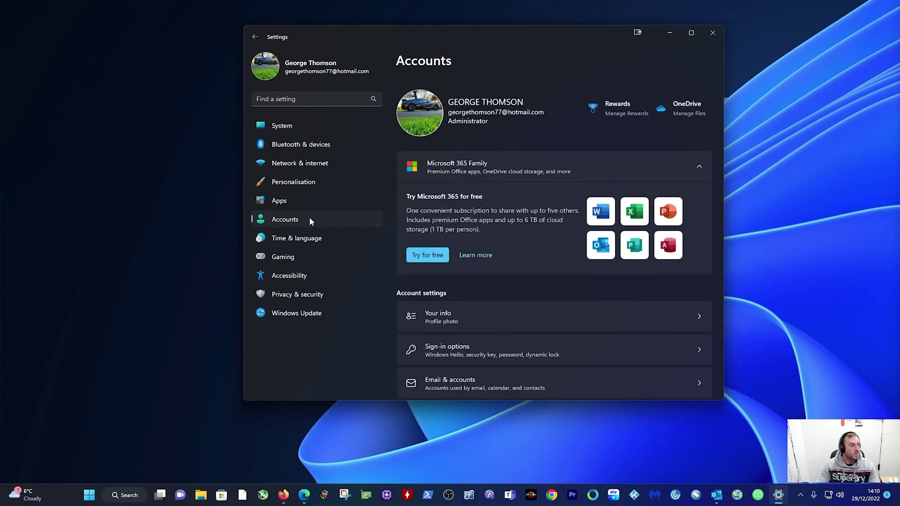
pyautogui.scroll(-3, 475, 213)
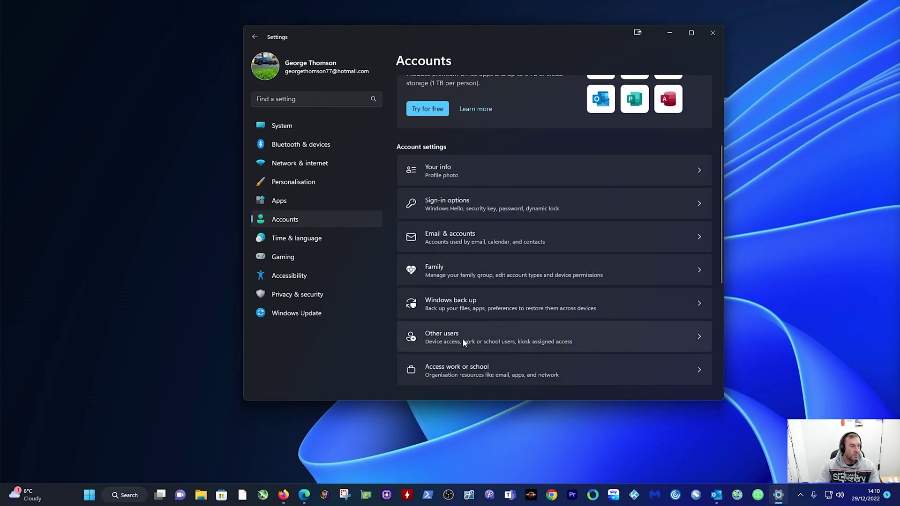
pyautogui.click(464, 338)
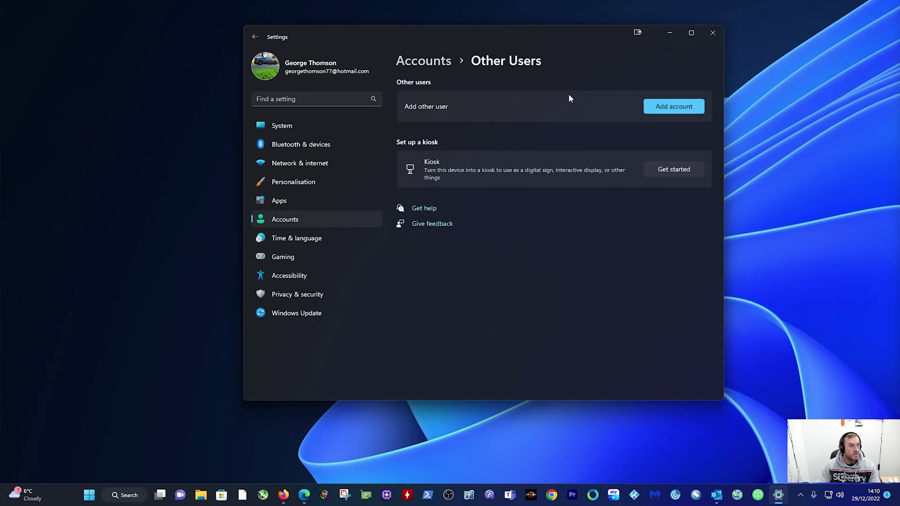